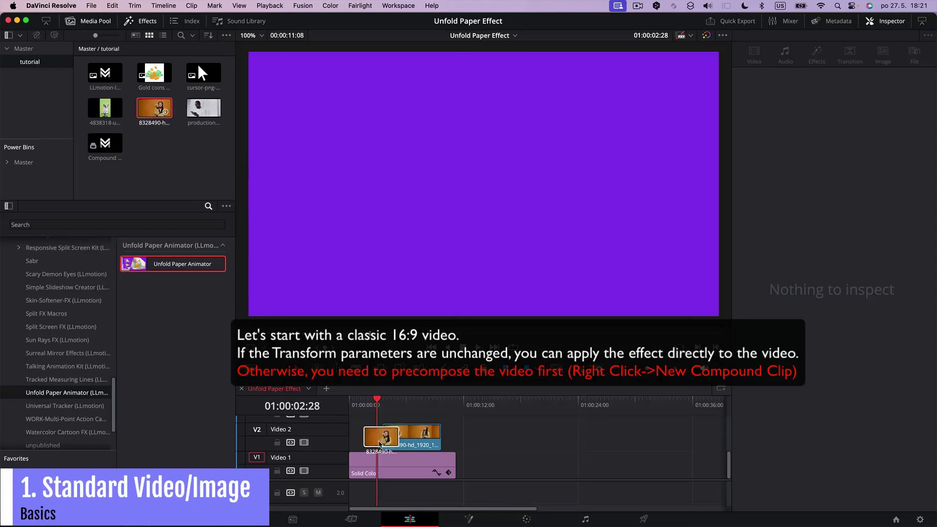
- Place the woman clip on Video 2, enlarged and shifted left
drag(379, 444, 374, 445)
drag(362, 403, 395, 421)
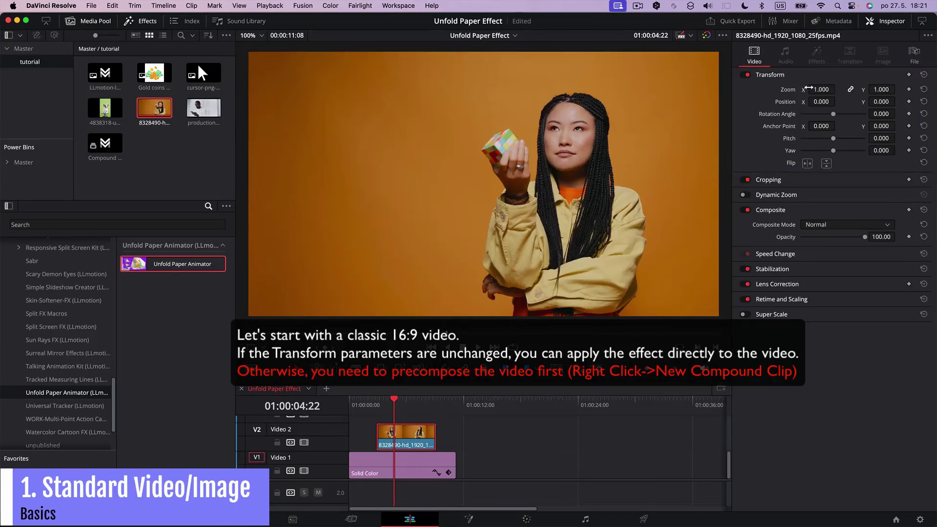
drag(810, 88, 825, 88)
drag(825, 101, 818, 101)
- Convert the clip into a compound clip and apply Unfold Paper Animator to it
right_click(405, 431)
click(430, 133)
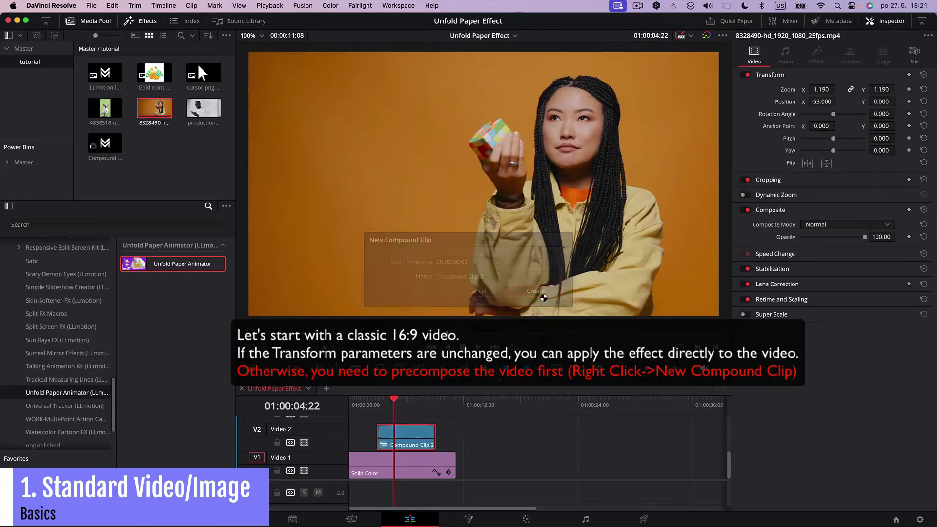
key(Return)
drag(190, 271, 405, 436)
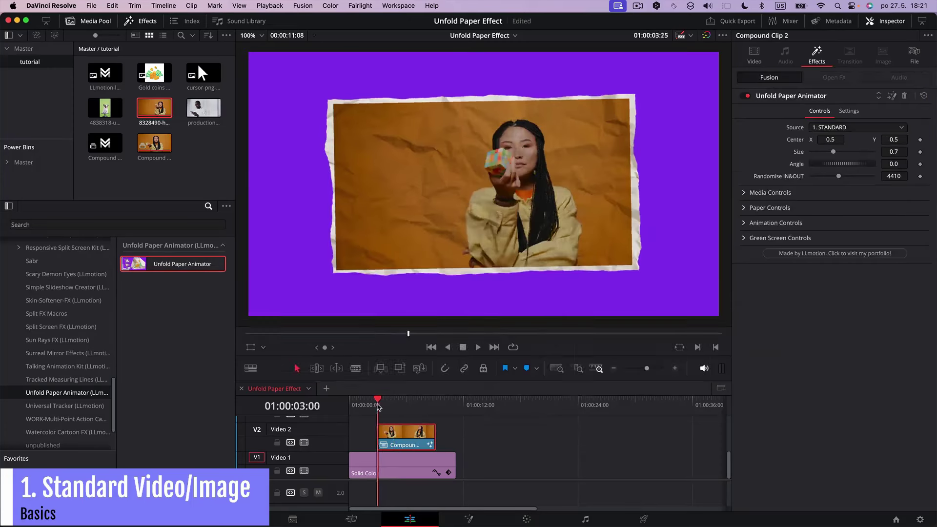
mouse_move(375, 405)
mouse_down()
mouse_move(436, 416)
mouse_move(385, 414)
mouse_up()
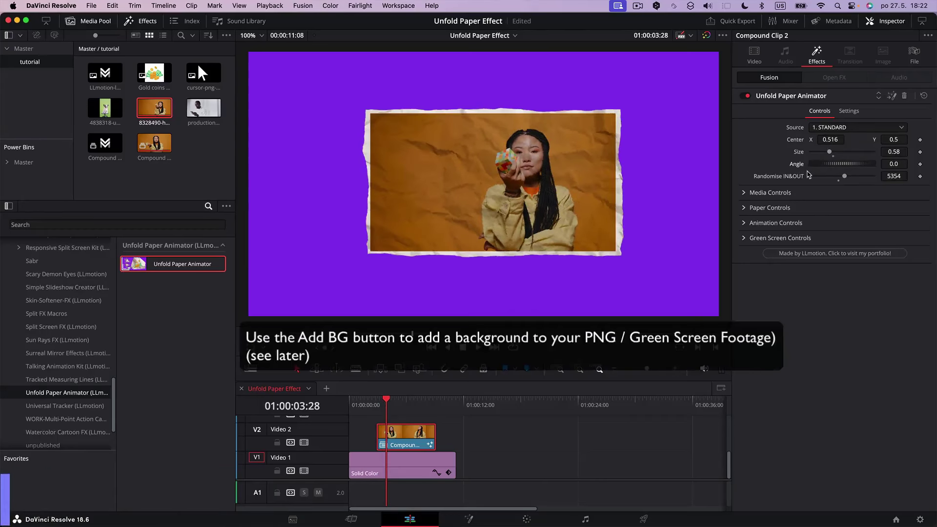
- In Media Controls, toggle the stop-motion Posterize effect and preview the motion
click(746, 198)
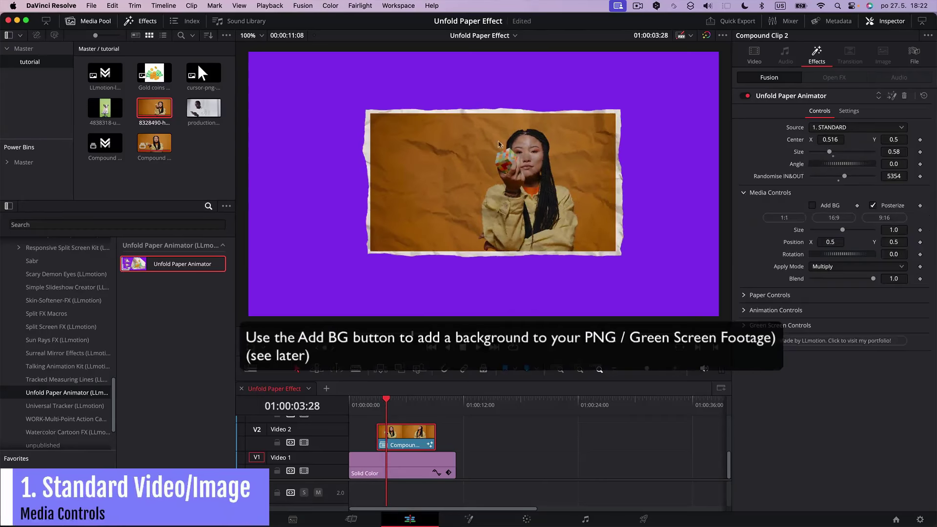
click(872, 205)
drag(382, 402, 411, 406)
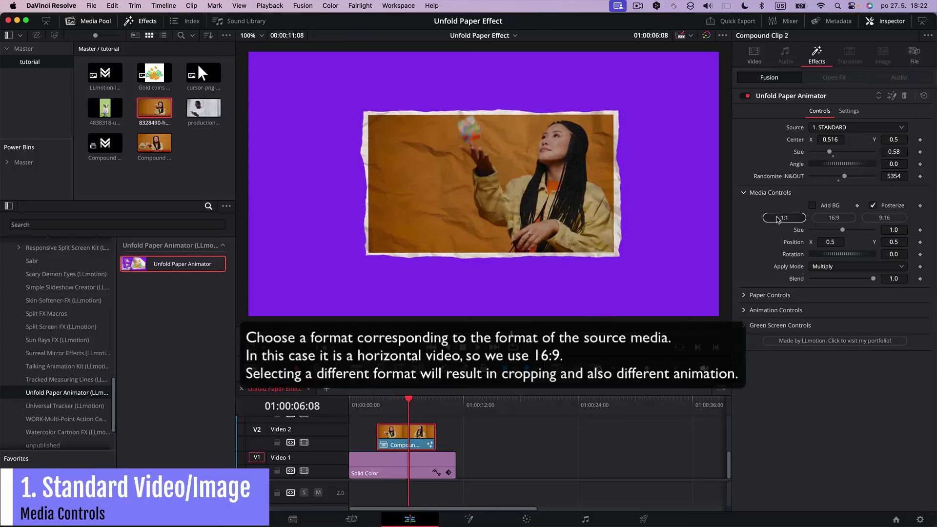
- Try the 1:1 format, return to 16:9, and enlarge the video inside the mask to 1.44
click(777, 218)
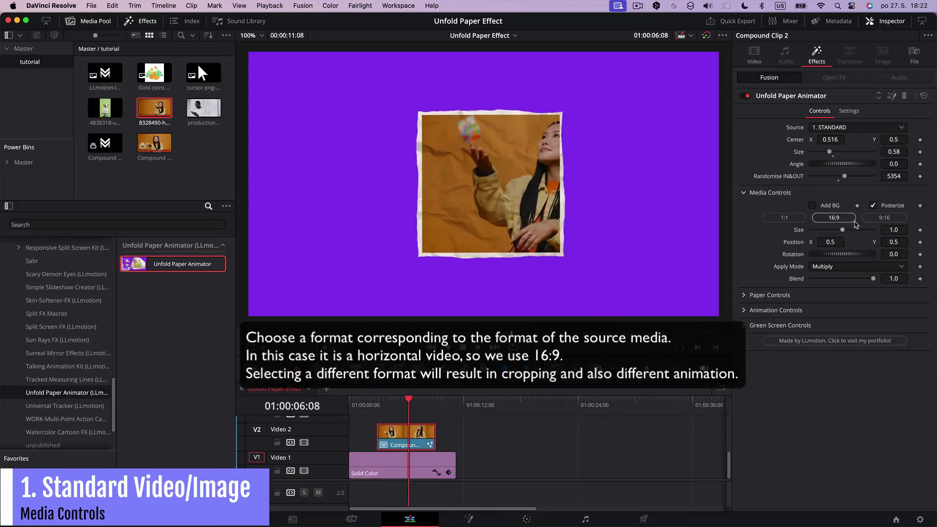
click(835, 218)
click(381, 409)
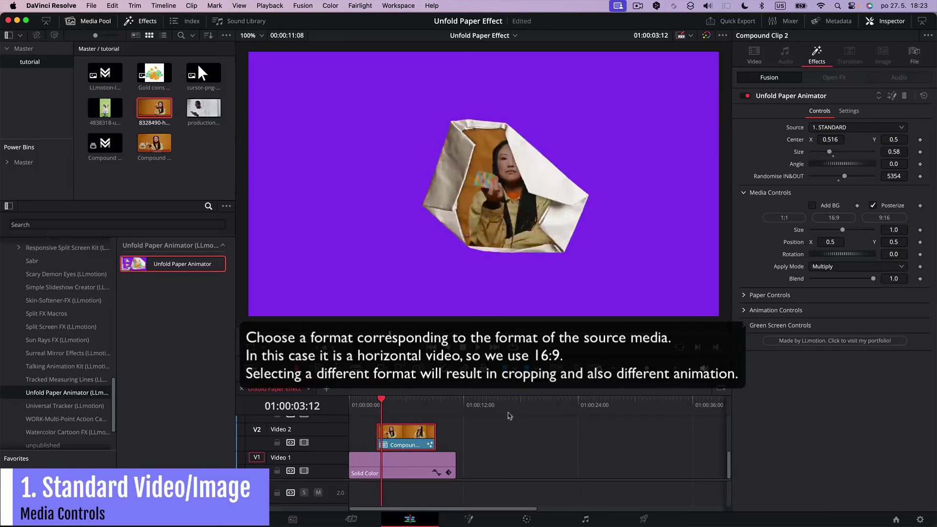
drag(381, 409, 389, 411)
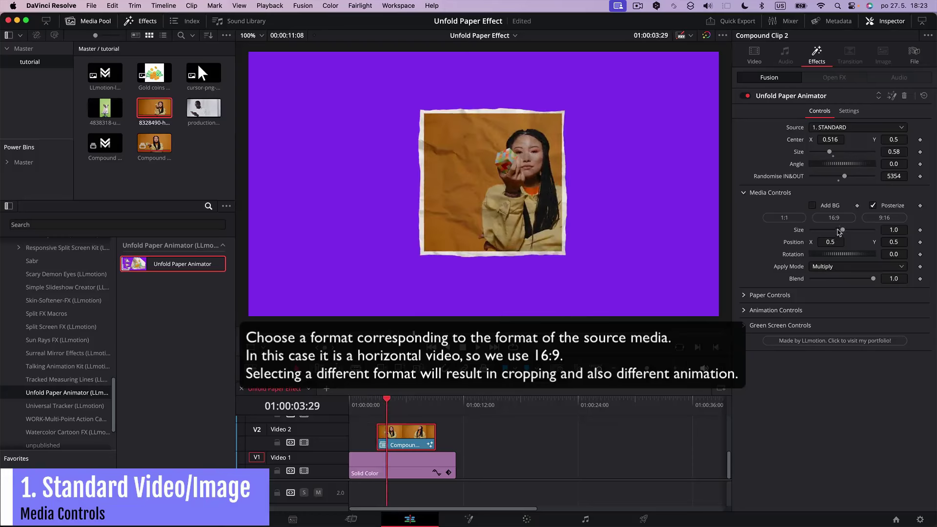
drag(839, 232, 850, 234)
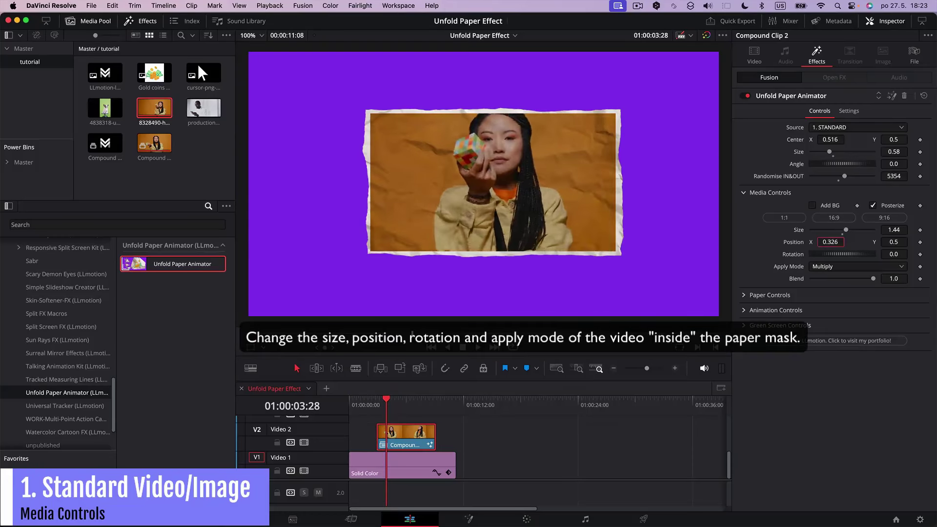
scroll(858, 266, up, 2)
scroll(858, 266, up, 1)
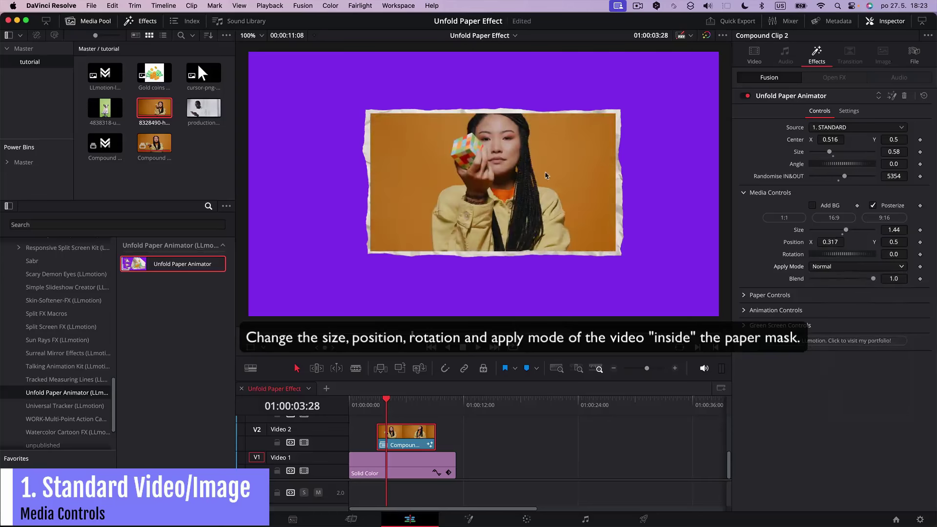
- Open Paper Controls and adjust Paper TR Size, then reset it to 1.0
click(763, 193)
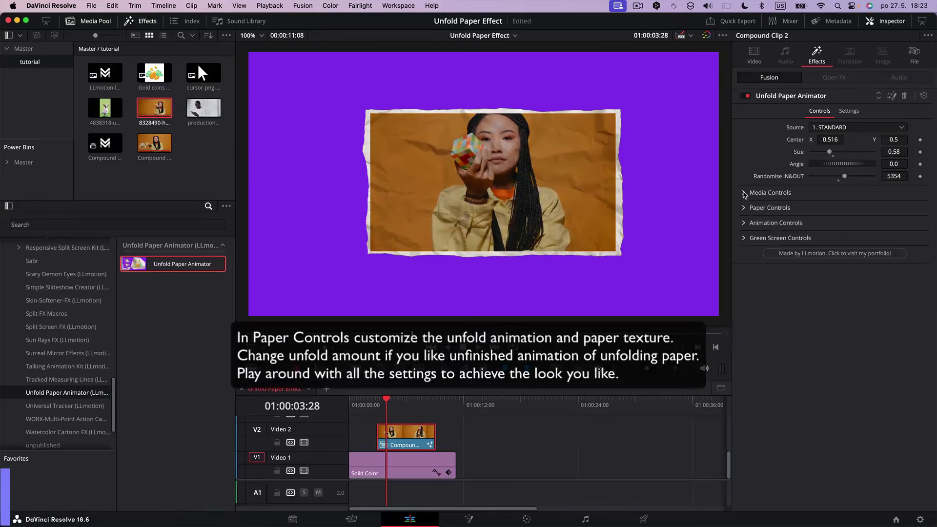
click(764, 208)
drag(388, 409, 383, 409)
drag(842, 233, 848, 233)
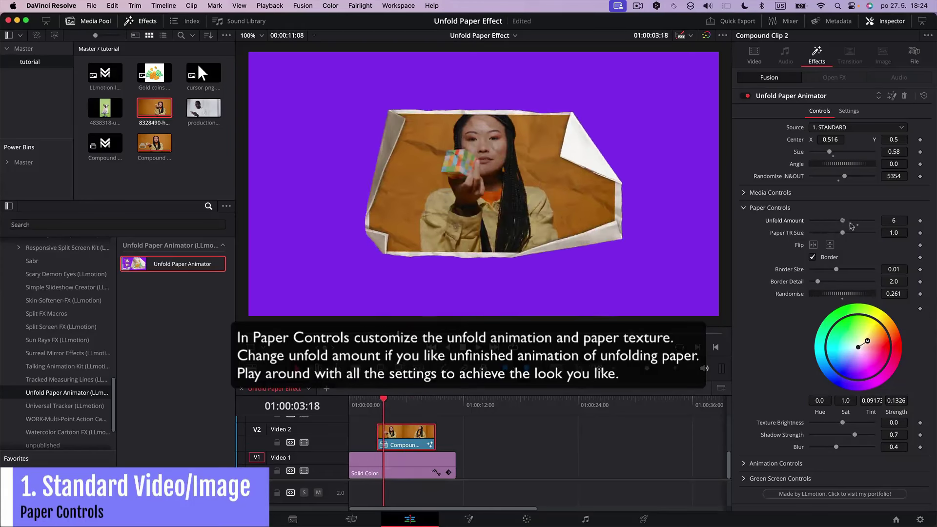
double_click(847, 233)
- Flip the paper horizontally, remove its border, tint the texture and darken texture brightness to -0.7
click(813, 245)
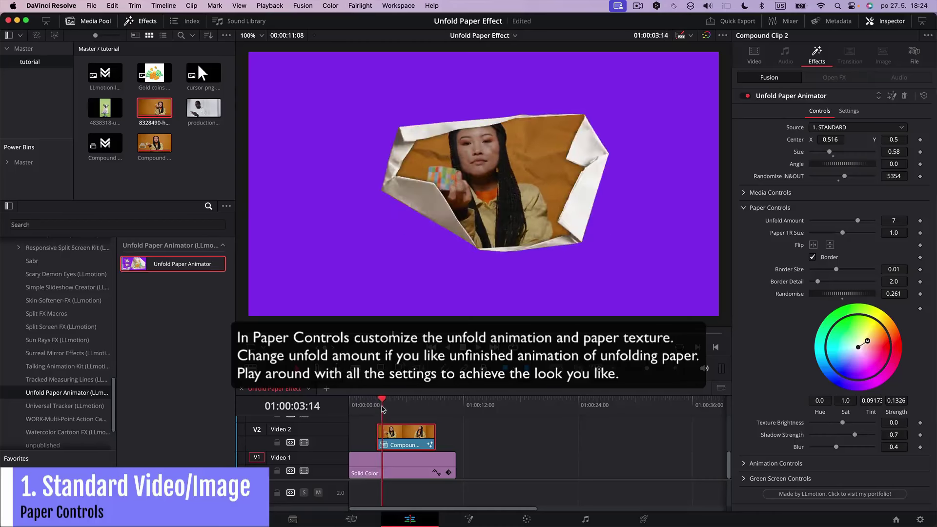
click(830, 258)
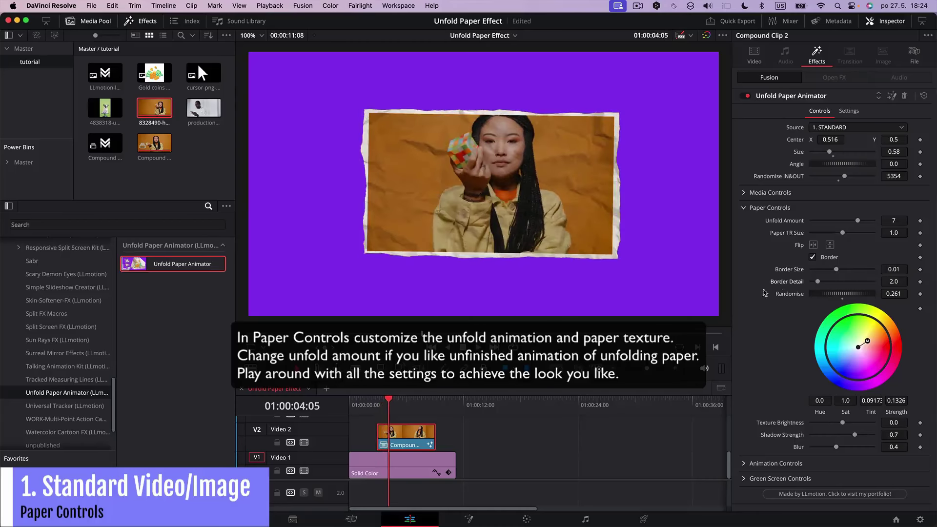
drag(856, 345, 869, 339)
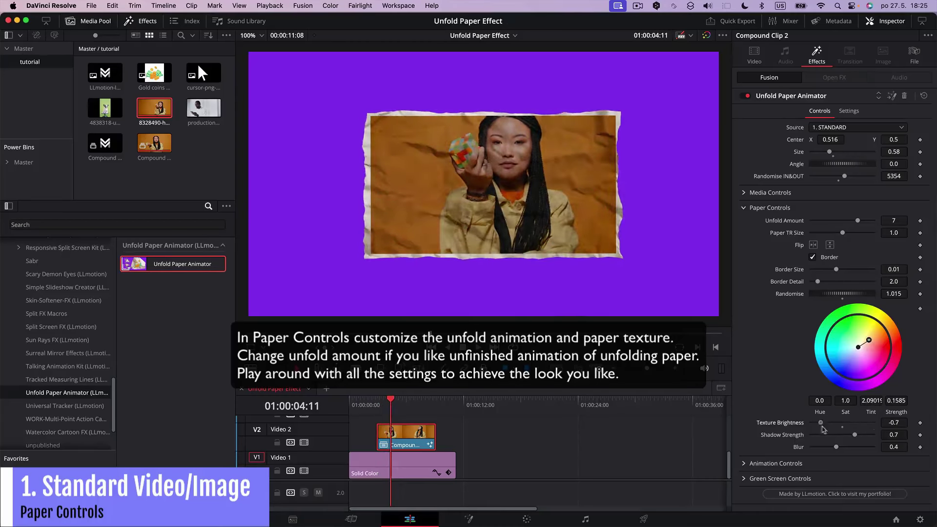
drag(854, 435, 786, 443)
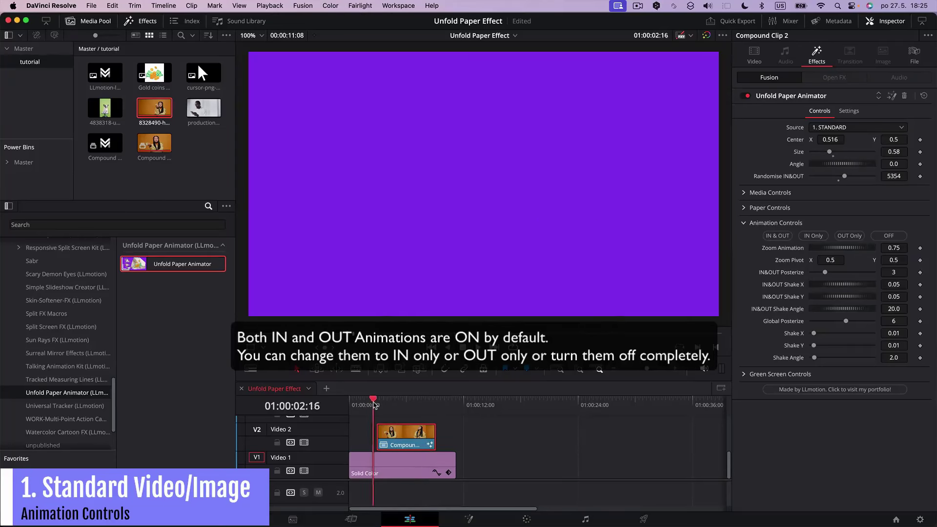
- Set Zoom Animation to 0 and Zoom Pivot X to 1
click(380, 403)
text(0)
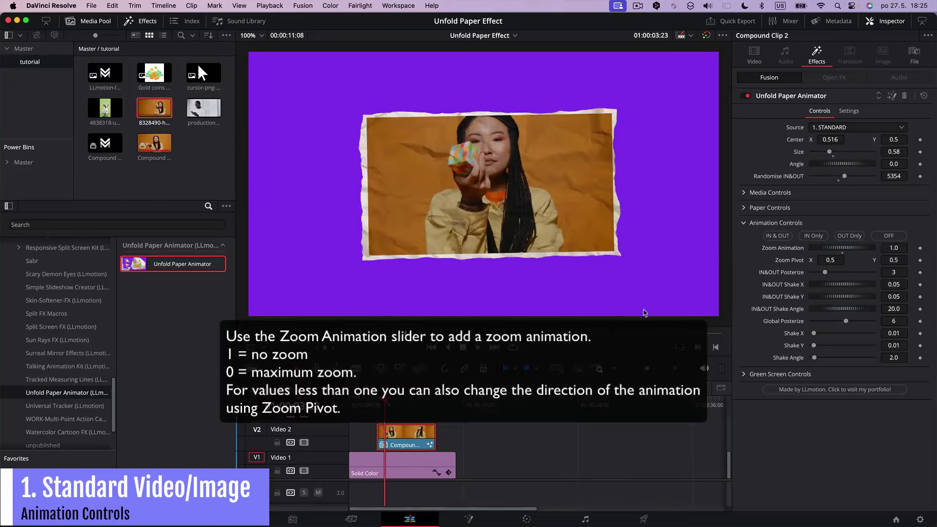
key(Return)
drag(382, 406, 389, 408)
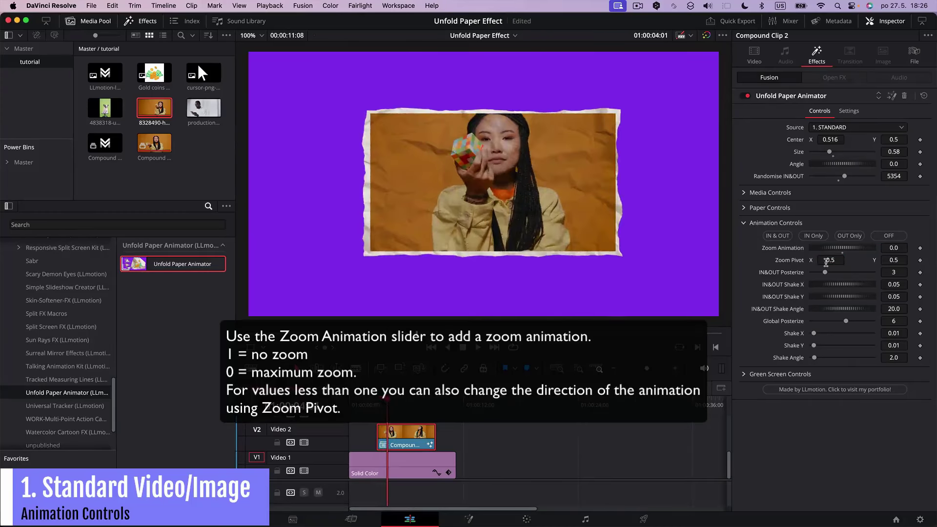
click(829, 260)
text(1)
key(Return)
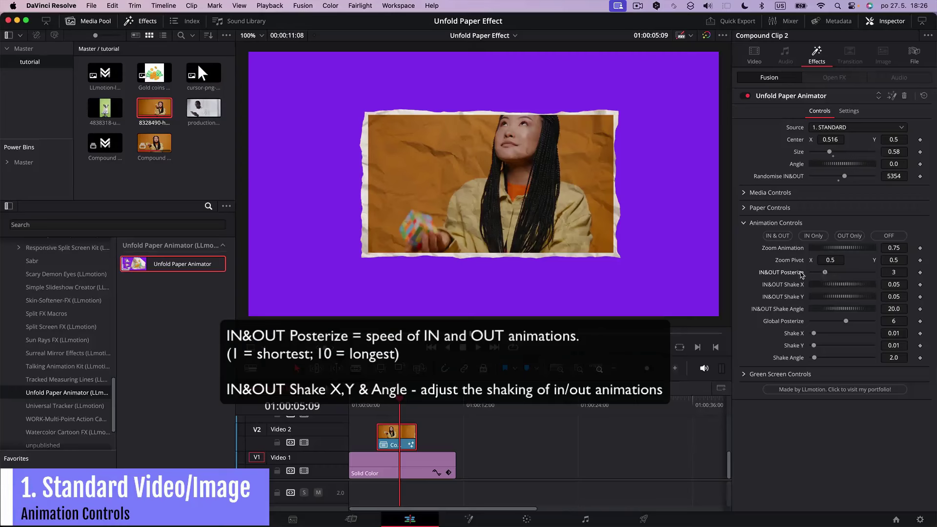
- Tune IN&OUT Posterize for animation speed and set IN&OUT Shake X to 0
drag(802, 273, 800, 272)
drag(363, 407, 381, 406)
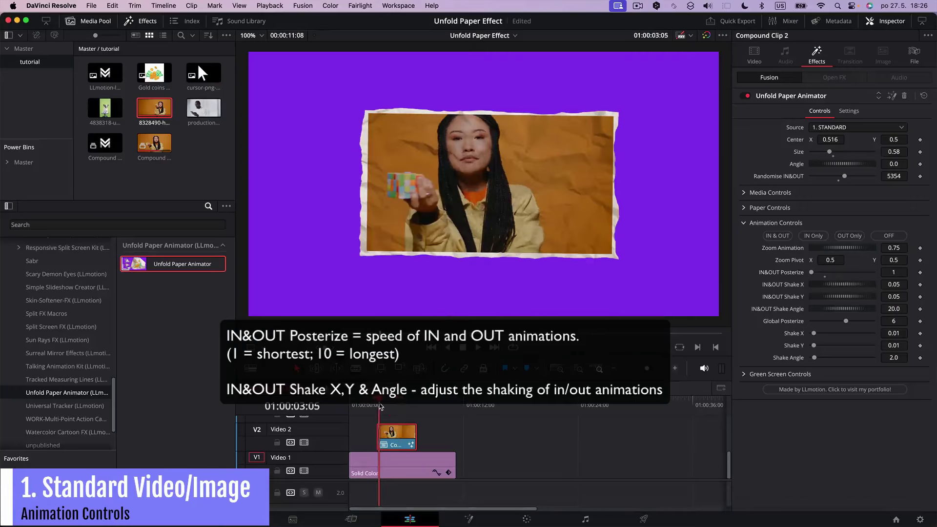
drag(811, 272, 846, 273)
click(394, 406)
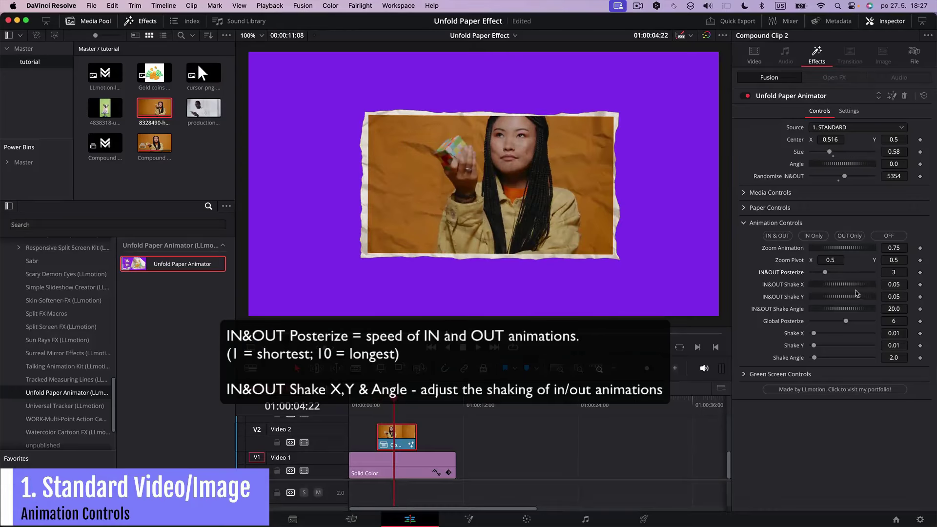
key(Return)
click(892, 297)
click(374, 406)
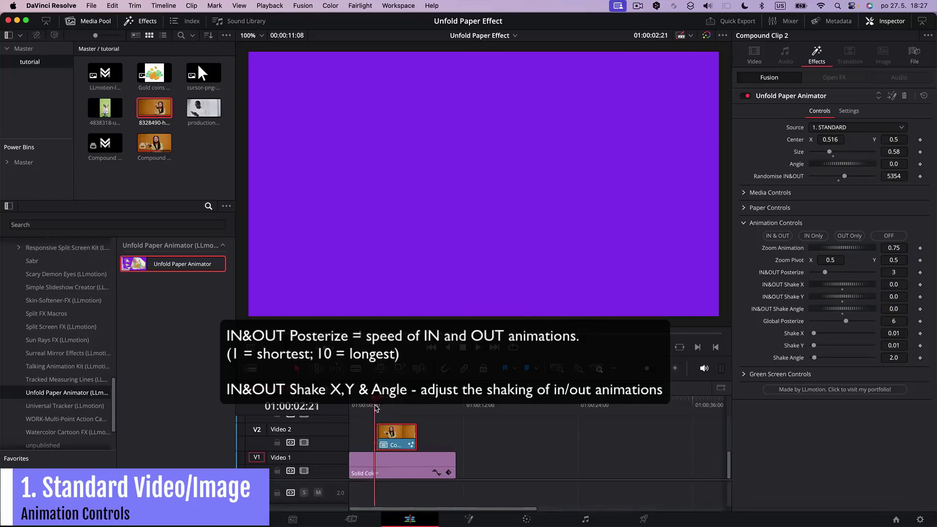
- Add vertical shake at IN&OUT Shake Angle 30 and lower Global Posterize
drag(835, 296, 849, 315)
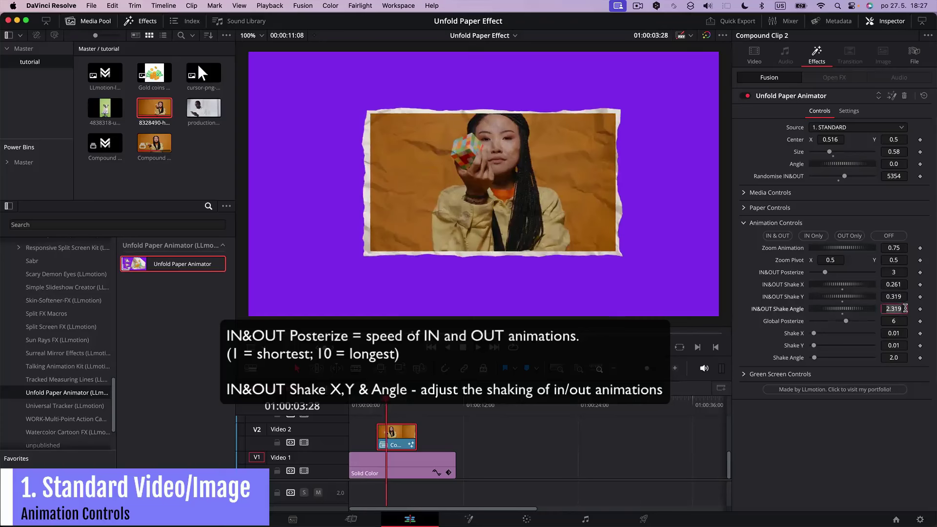
text(30)
key(Return)
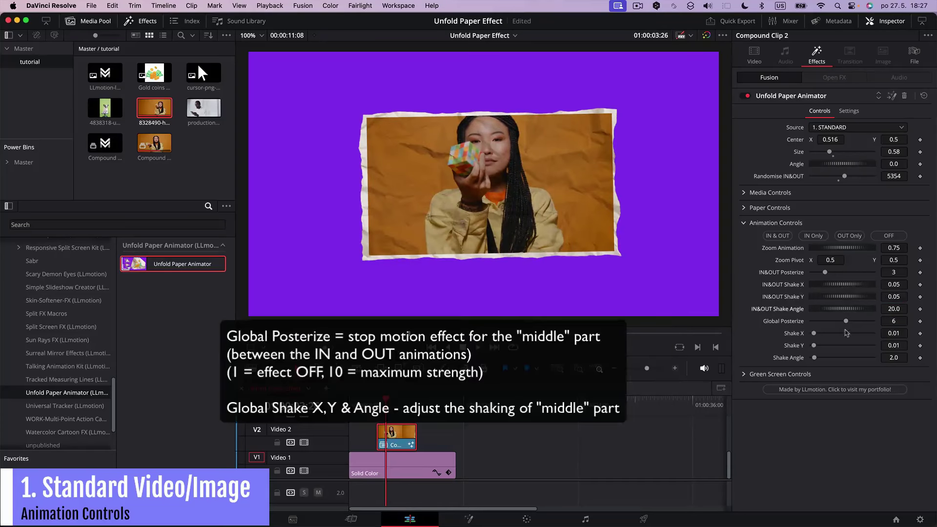
drag(846, 322, 811, 322)
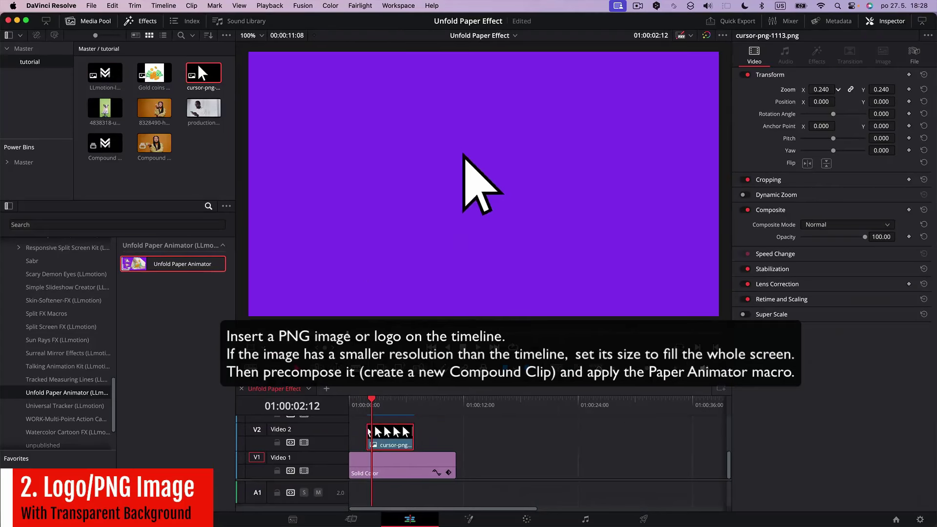
- Scale the cursor PNG to fill the frame, make it a compound clip, and apply Unfold Paper Animator
drag(841, 84, 838, 88)
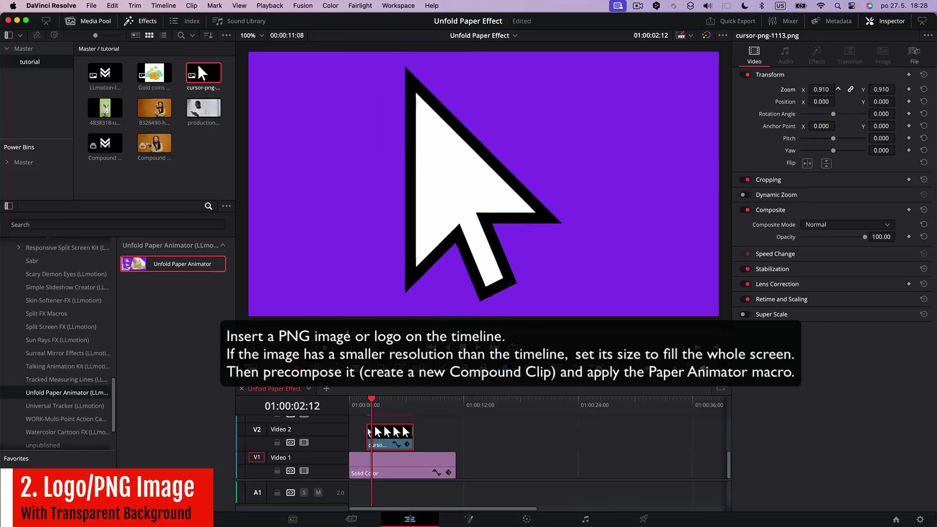
right_click(391, 432)
click(420, 168)
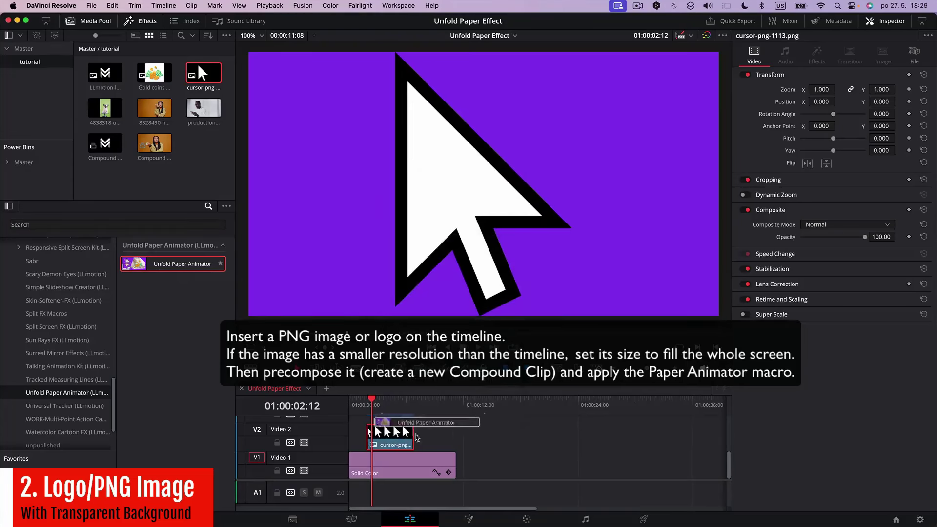
drag(416, 438, 400, 442)
click(368, 408)
key(space)
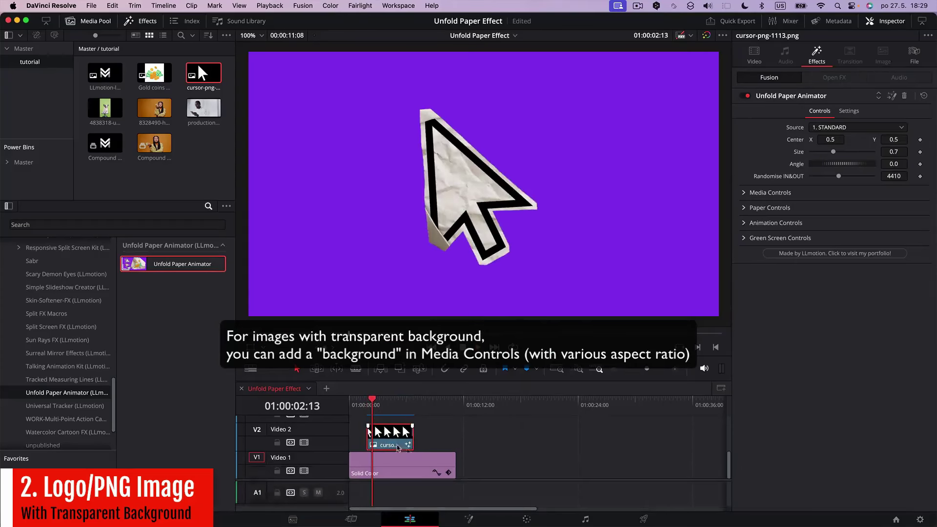
- Add a square 1:1 paper background behind the cursor and enlarge it to size 1.5
click(744, 193)
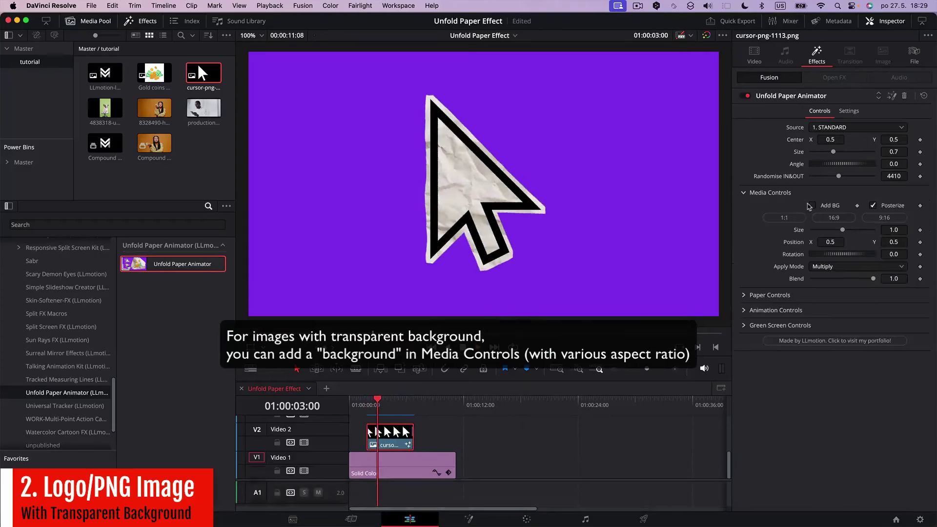
click(811, 206)
click(784, 218)
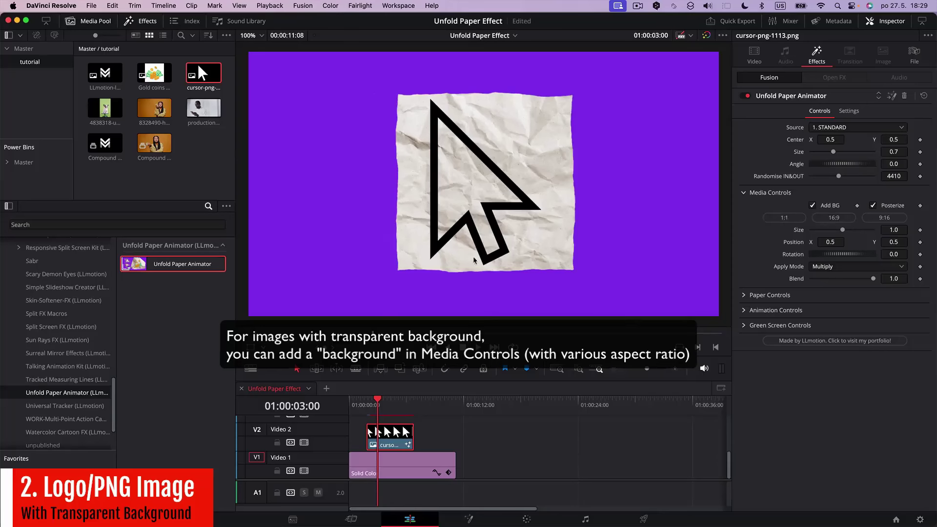
drag(842, 230, 846, 231)
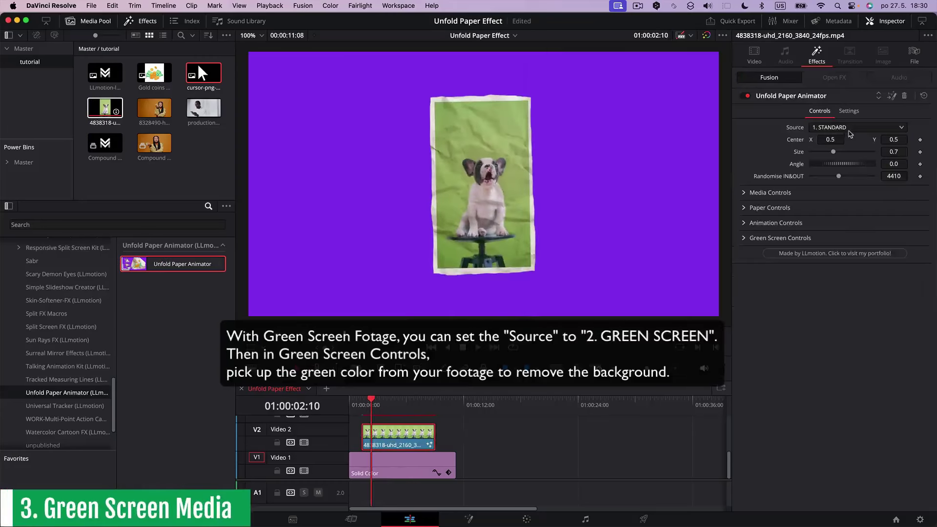
- In Green Screen Controls, eyedrop the dog footage's green as the key colour
click(747, 239)
click(843, 251)
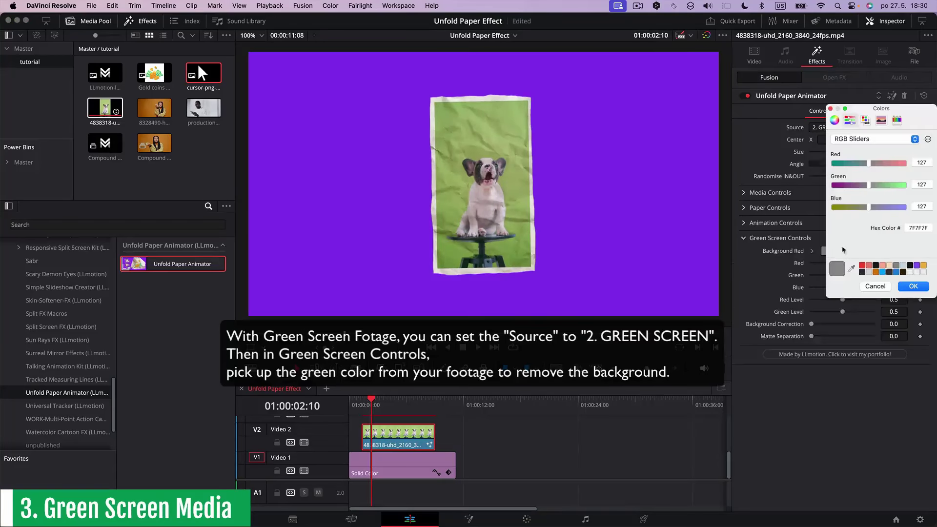
click(875, 287)
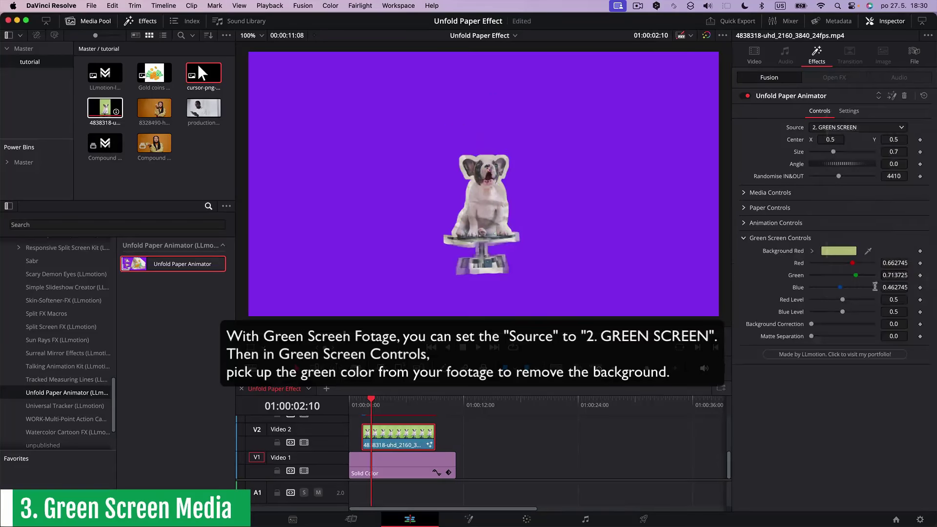
drag(367, 407, 387, 406)
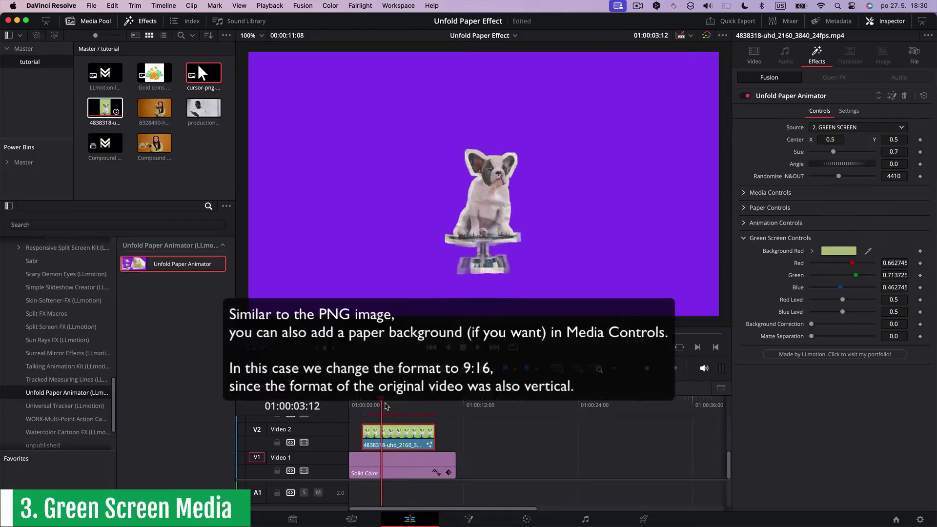
- Try a 9:16 paper background on the dog clip and scale the dog to size 1.25
click(744, 193)
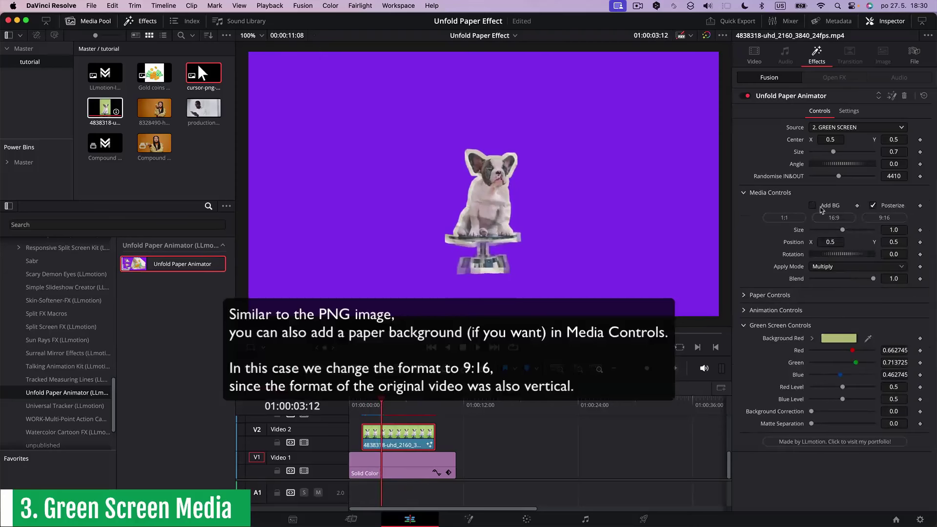
click(815, 206)
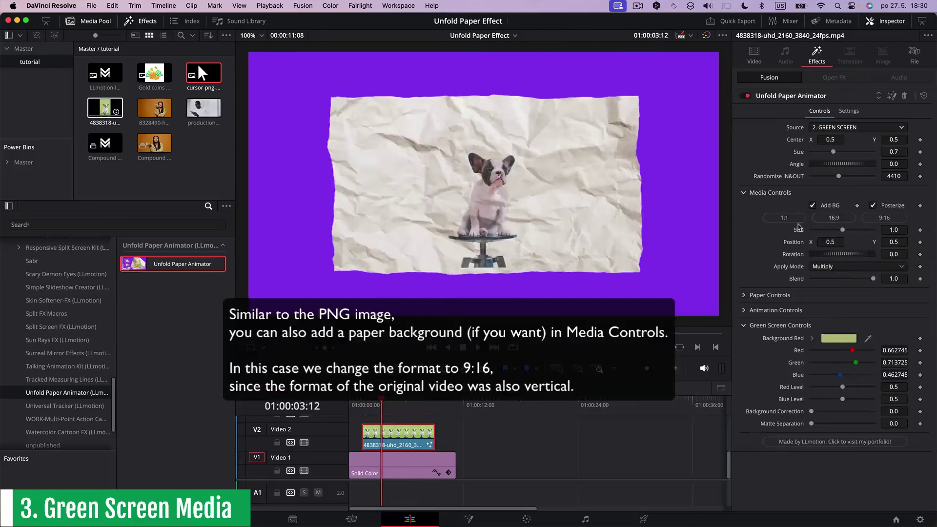
click(875, 221)
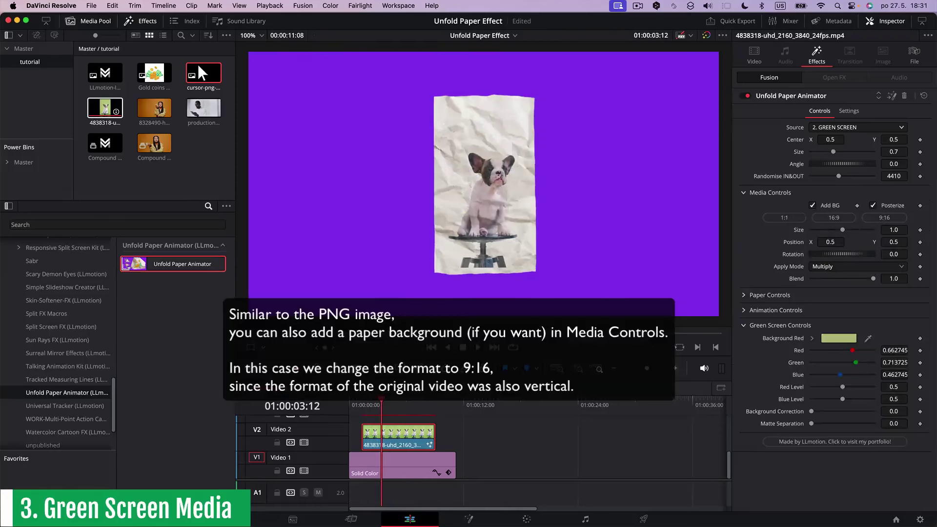
drag(363, 409, 376, 410)
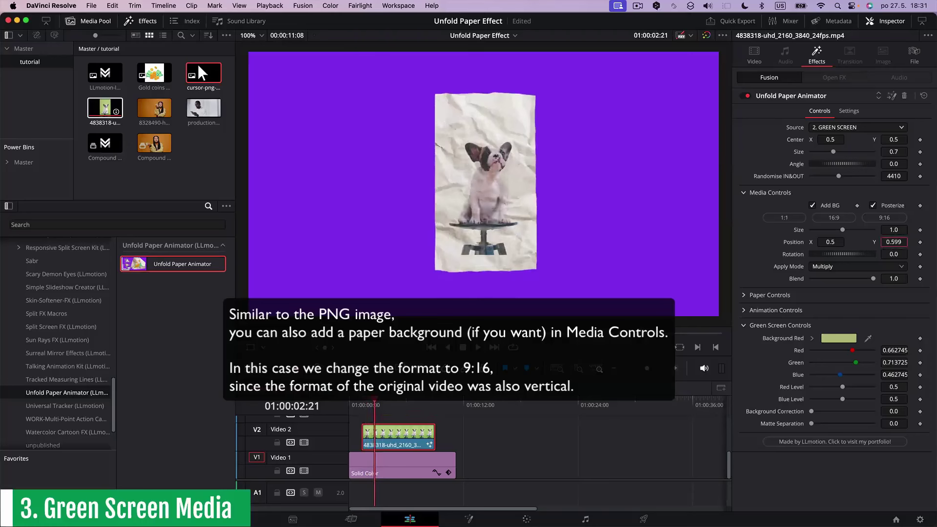
drag(843, 229, 844, 229)
drag(375, 409, 378, 409)
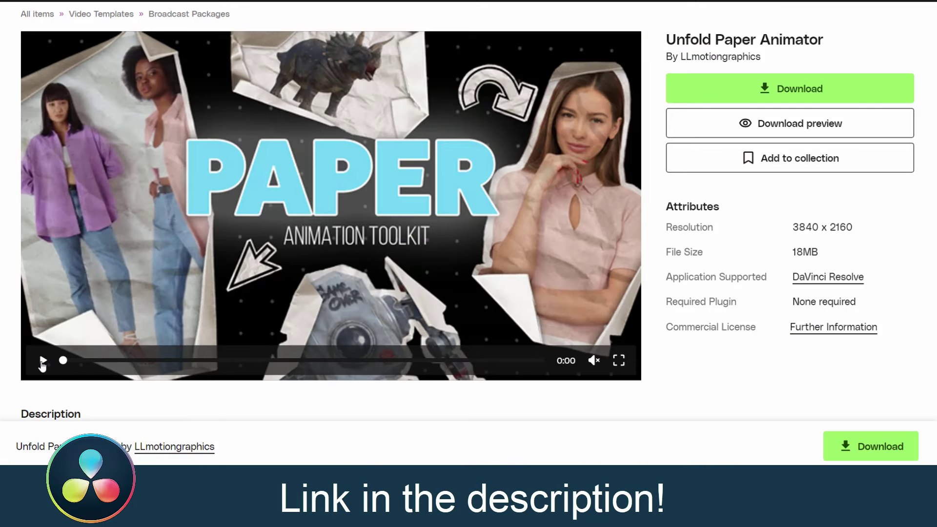
- Play the Unfold Paper Animator template's preview video
click(43, 361)
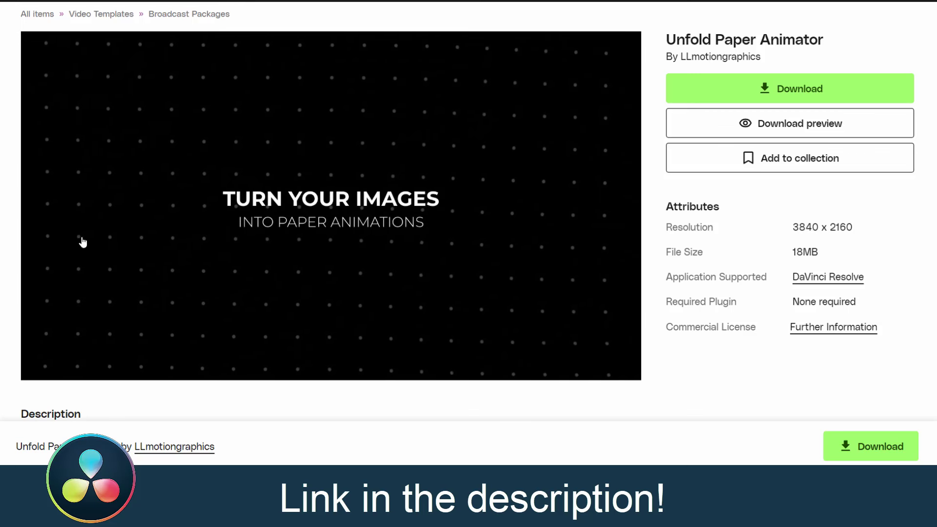
- Download the template, adding it to a new project 'Unfold Paper Animator DaVinci Resolve'
mouse_move(65, 251)
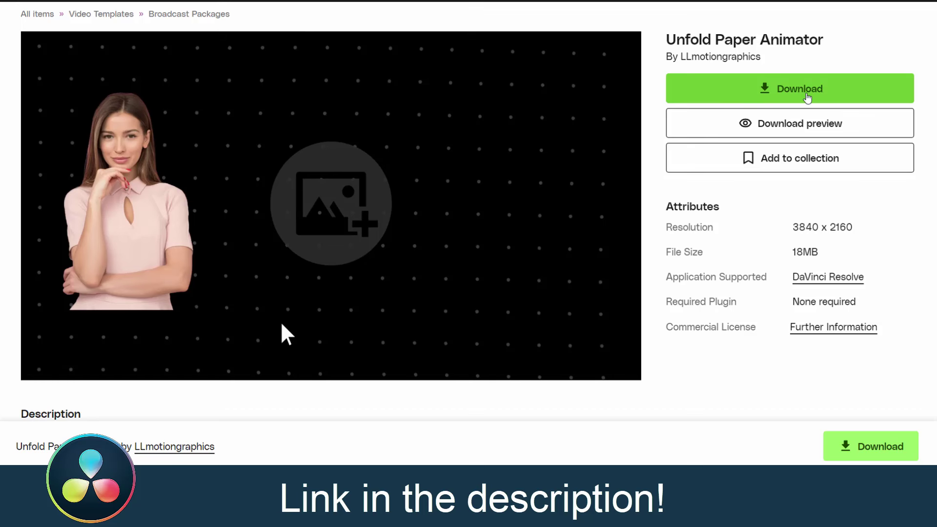
click(804, 87)
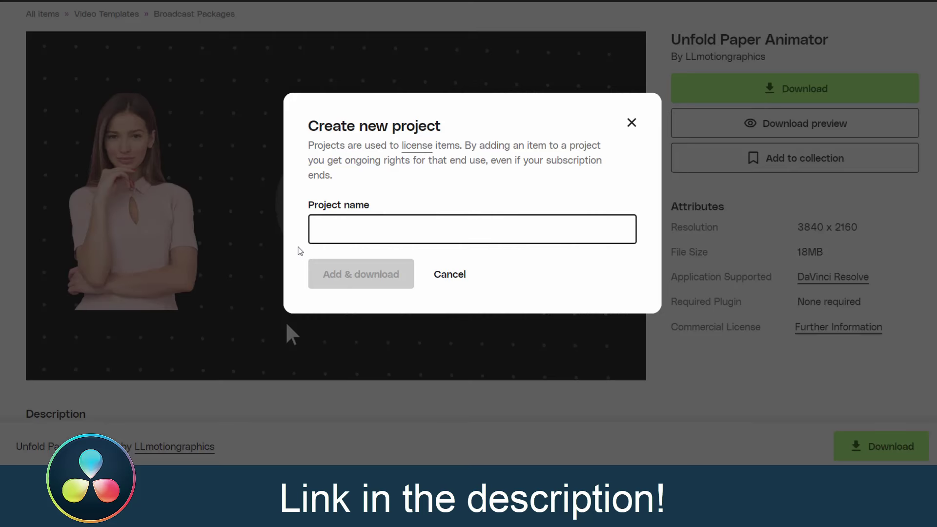
text(Unfold Paper Animator DaVinci Resolve)
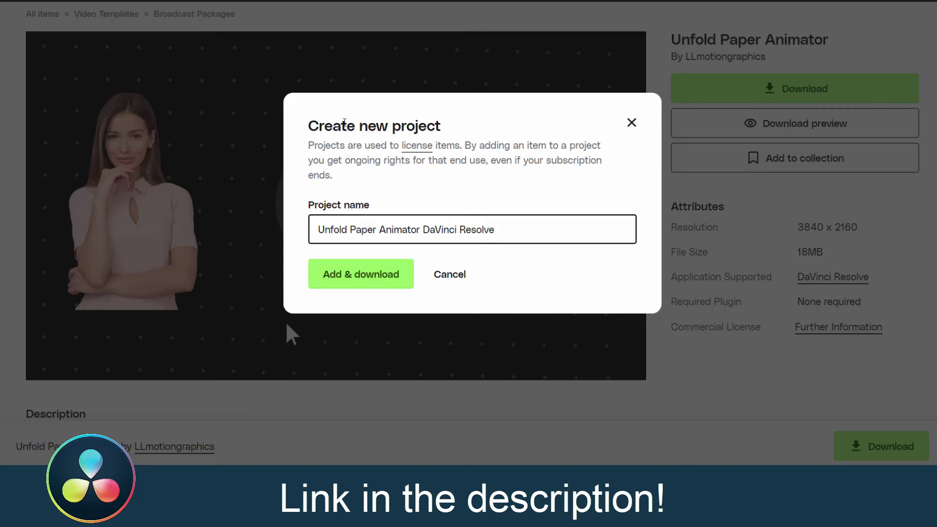
click(353, 269)
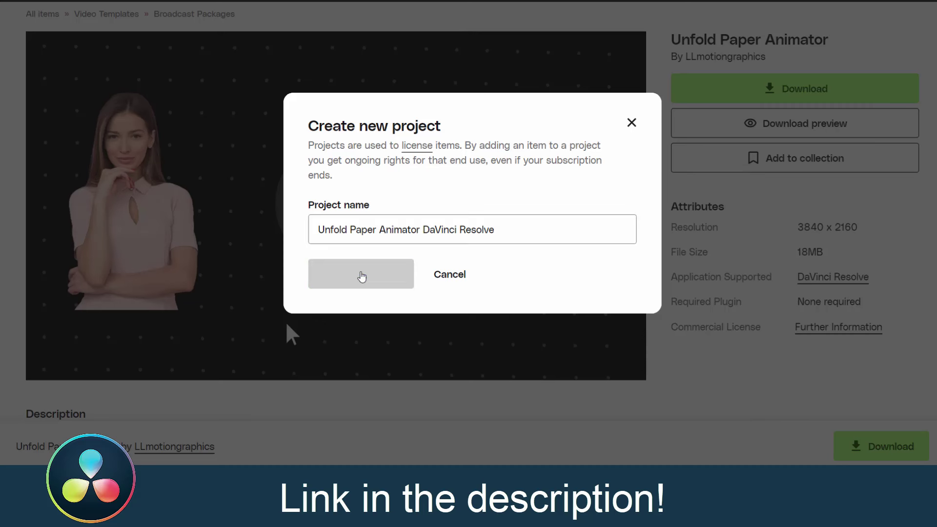